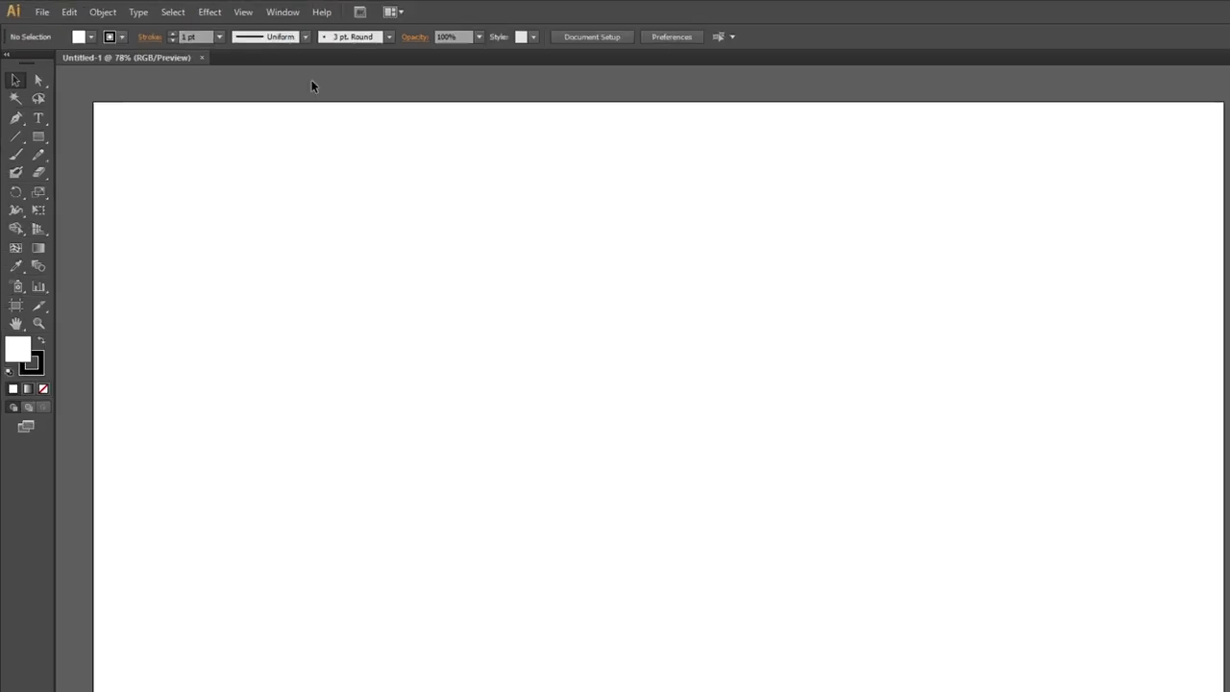
# Show the grid with Snap to Grid on, and zoom the artboard to about 193%.
pyautogui.click(206, 9)
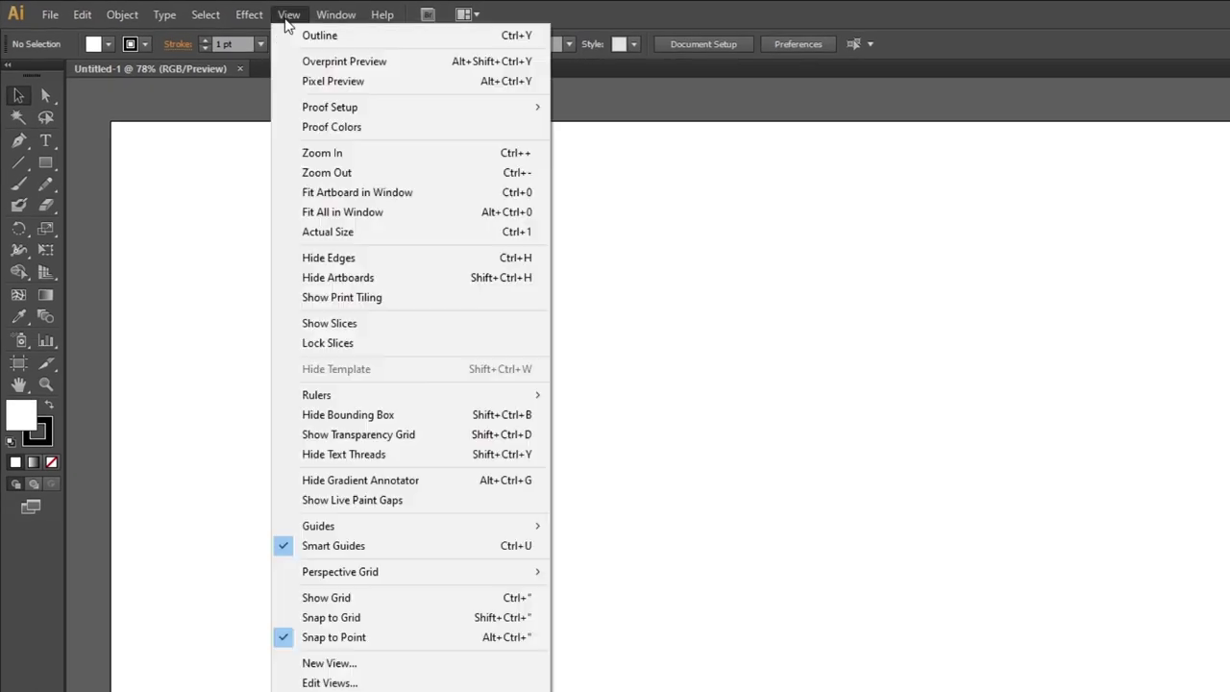
pyautogui.click(323, 598)
pyautogui.click(289, 14)
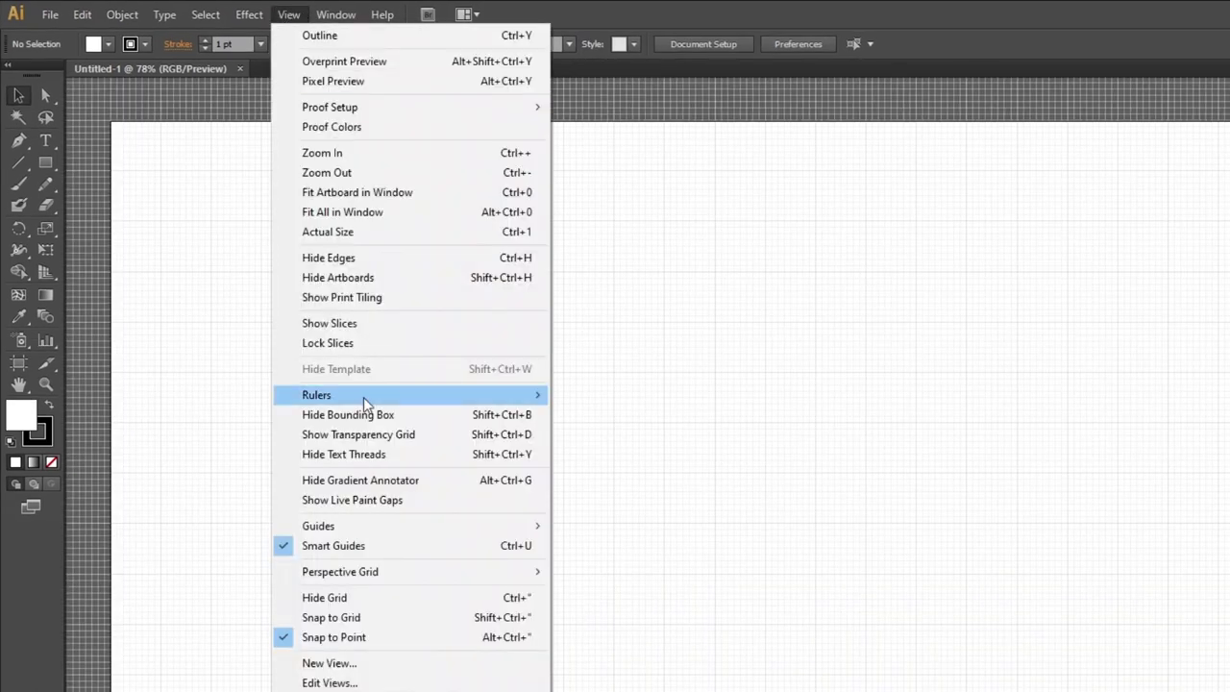
pyautogui.click(357, 617)
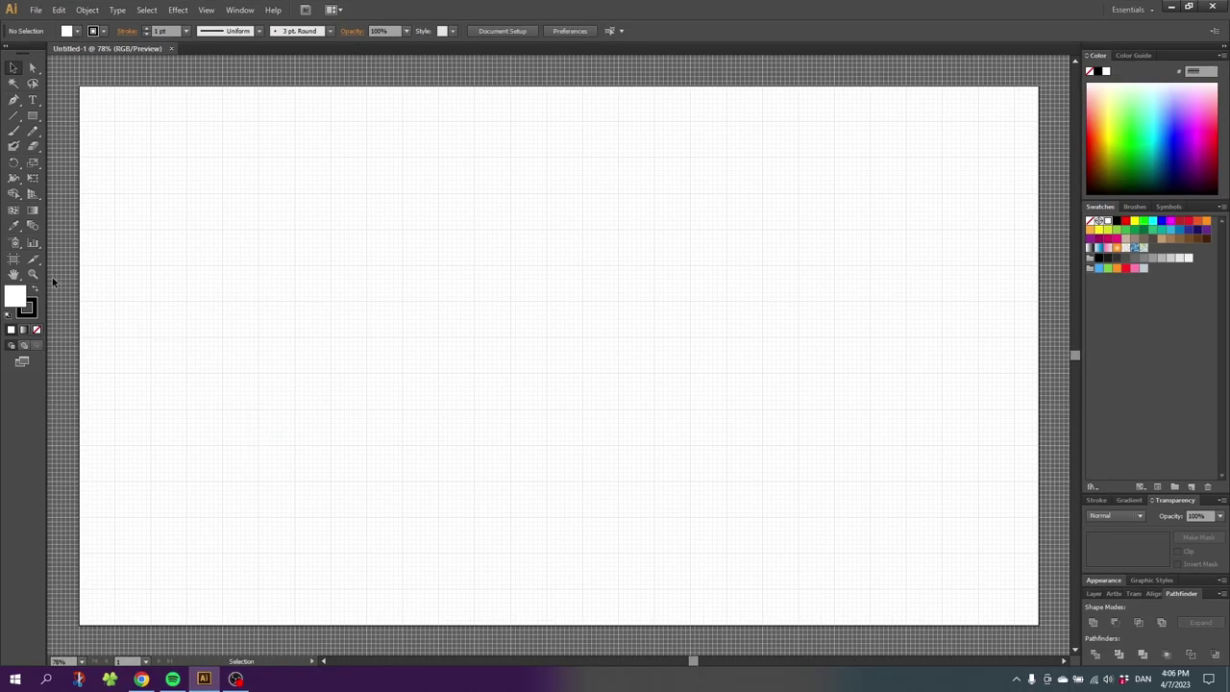
pyautogui.click(33, 274)
pyautogui.moveTo(352, 216); pyautogui.dragTo(675, 464)
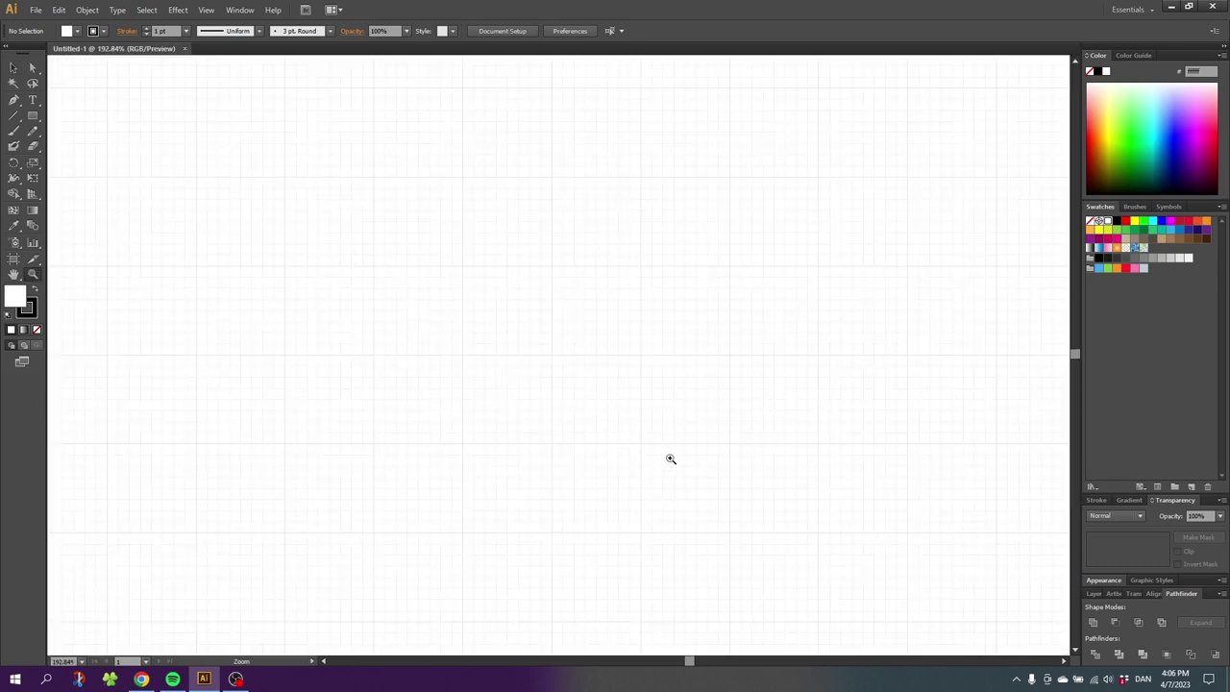
pyautogui.click(33, 117)
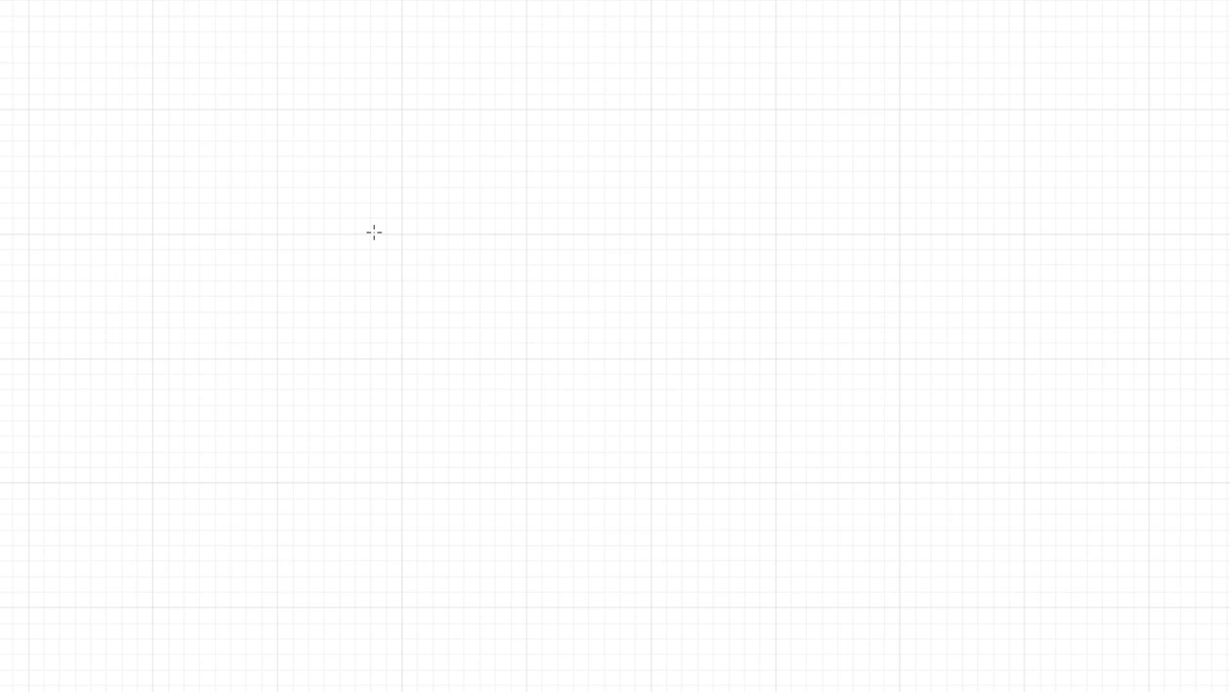
# Draw a square on the grid, then add anchor points at the midpoints of all four sides.
pyautogui.moveTo(403, 234); pyautogui.dragTo(526, 358)
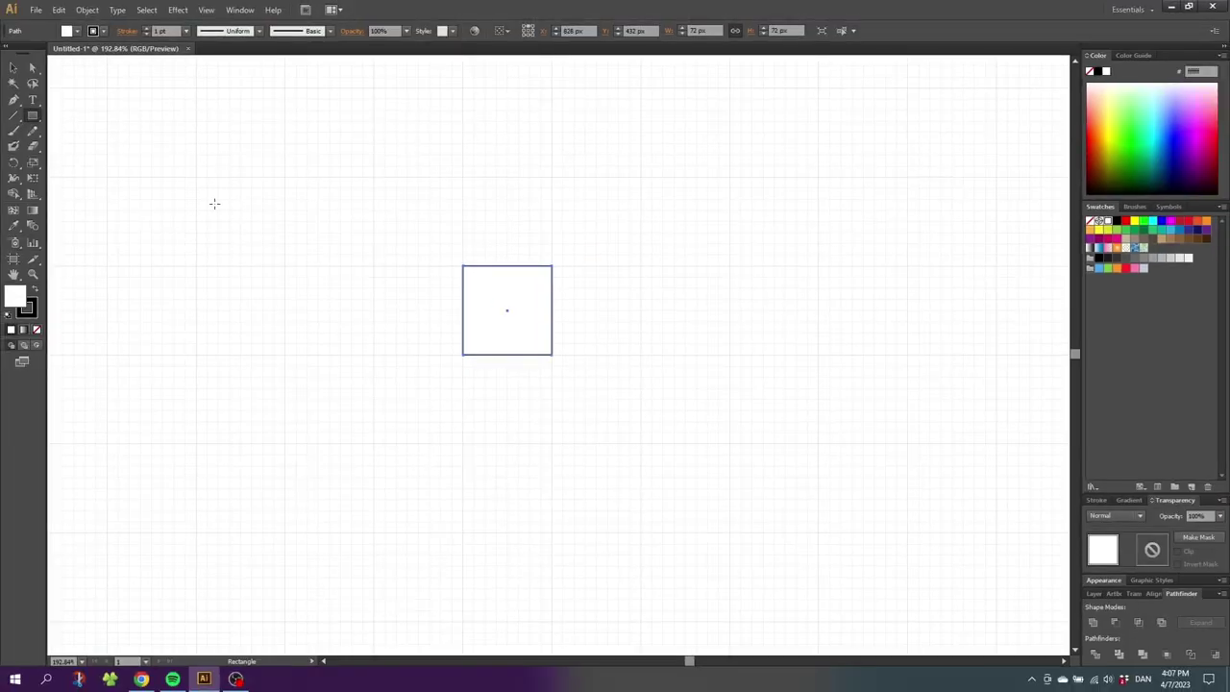
pyautogui.click(14, 100)
pyautogui.click(509, 265)
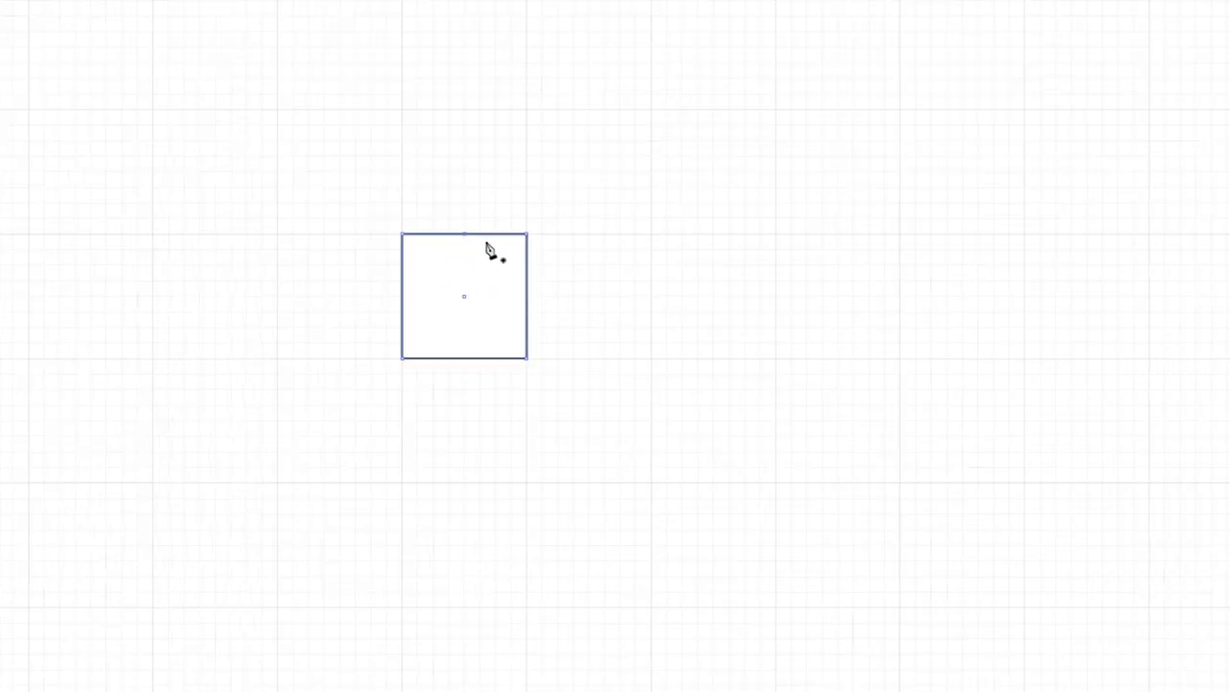
pyautogui.click(526, 296)
pyautogui.click(465, 358)
pyautogui.click(401, 296)
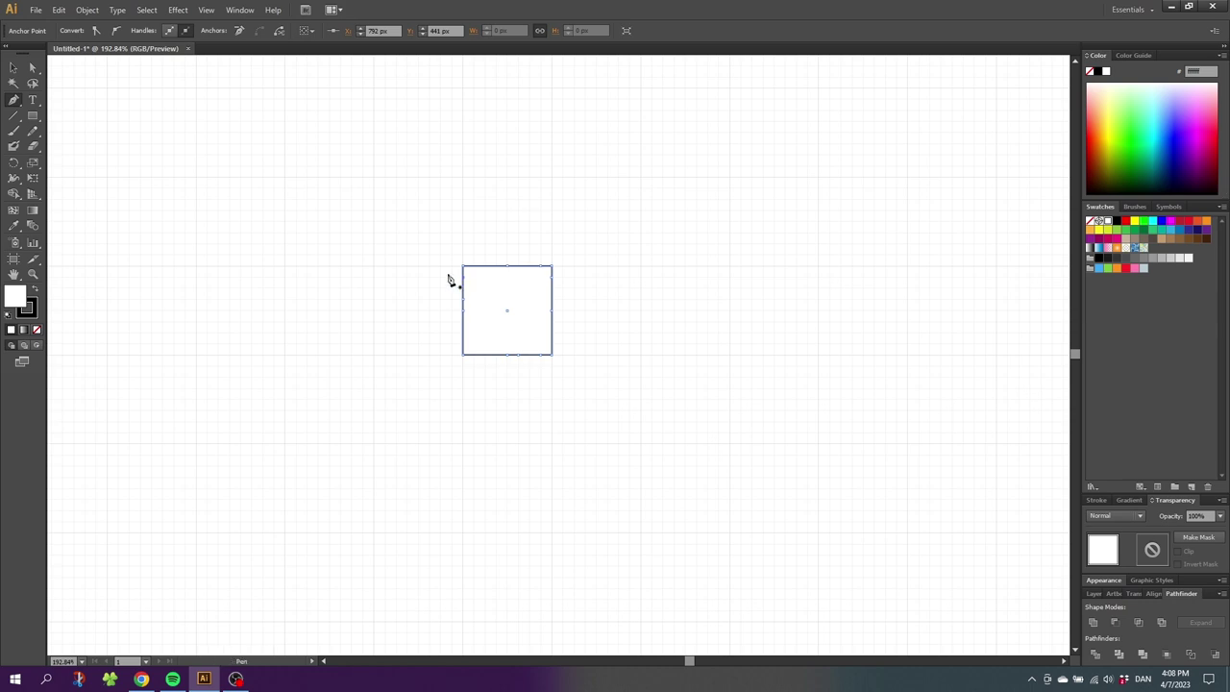
# Pull the top and right midpoint anchors outward into diagonal spikes.
pyautogui.click(33, 69)
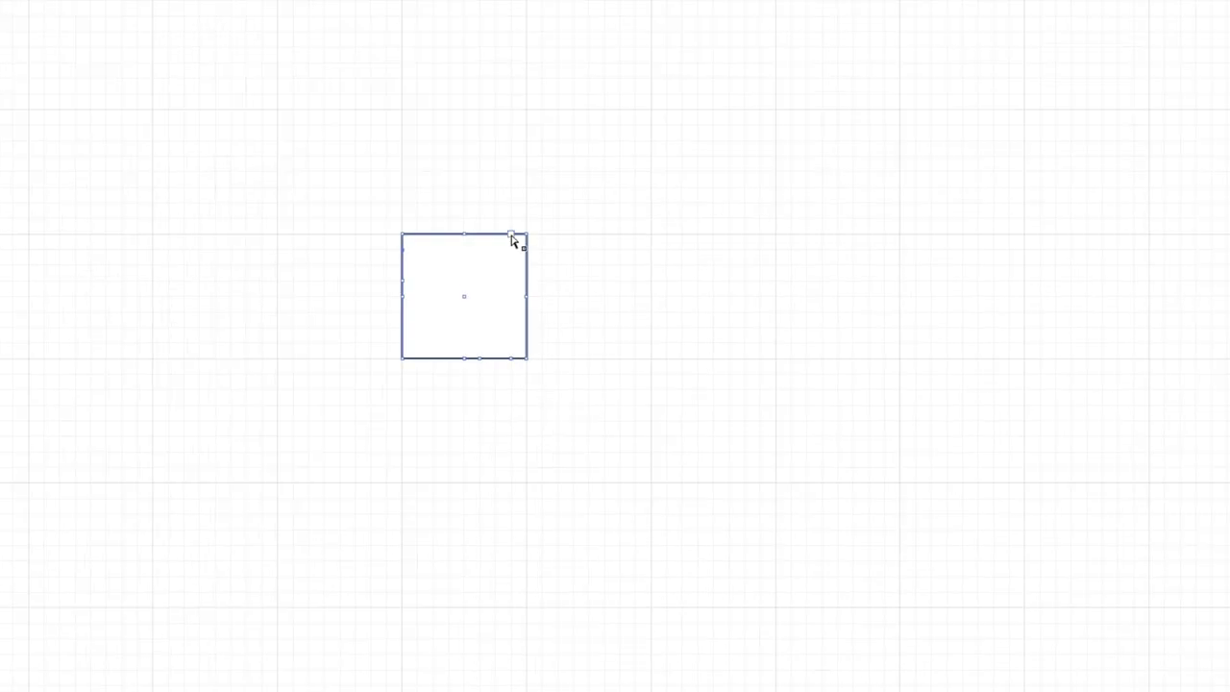
pyautogui.click(511, 235)
pyautogui.moveTo(511, 235); pyautogui.dragTo(528, 172)
pyautogui.click(529, 252)
pyautogui.moveTo(536, 250); pyautogui.dragTo(590, 241)
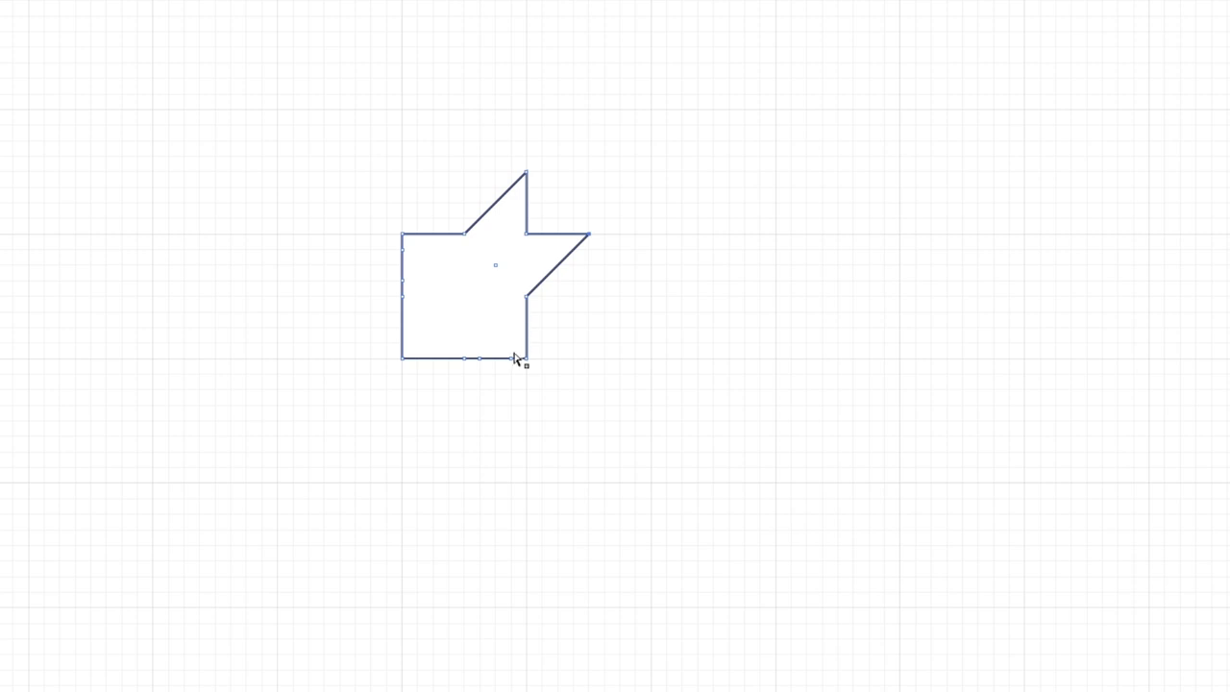
# Drag the bottom and left anchors down-left to form the notched foot and side notch.
pyautogui.moveTo(512, 360); pyautogui.dragTo(402, 485)
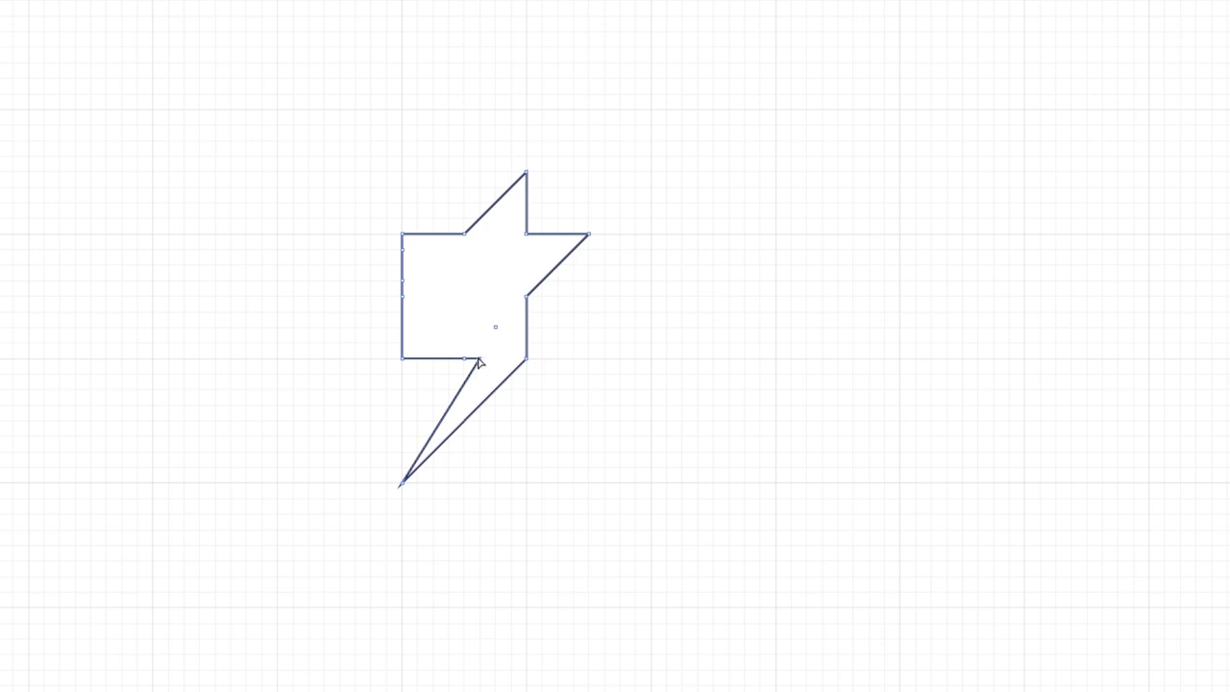
pyautogui.moveTo(480, 362); pyautogui.dragTo(401, 421)
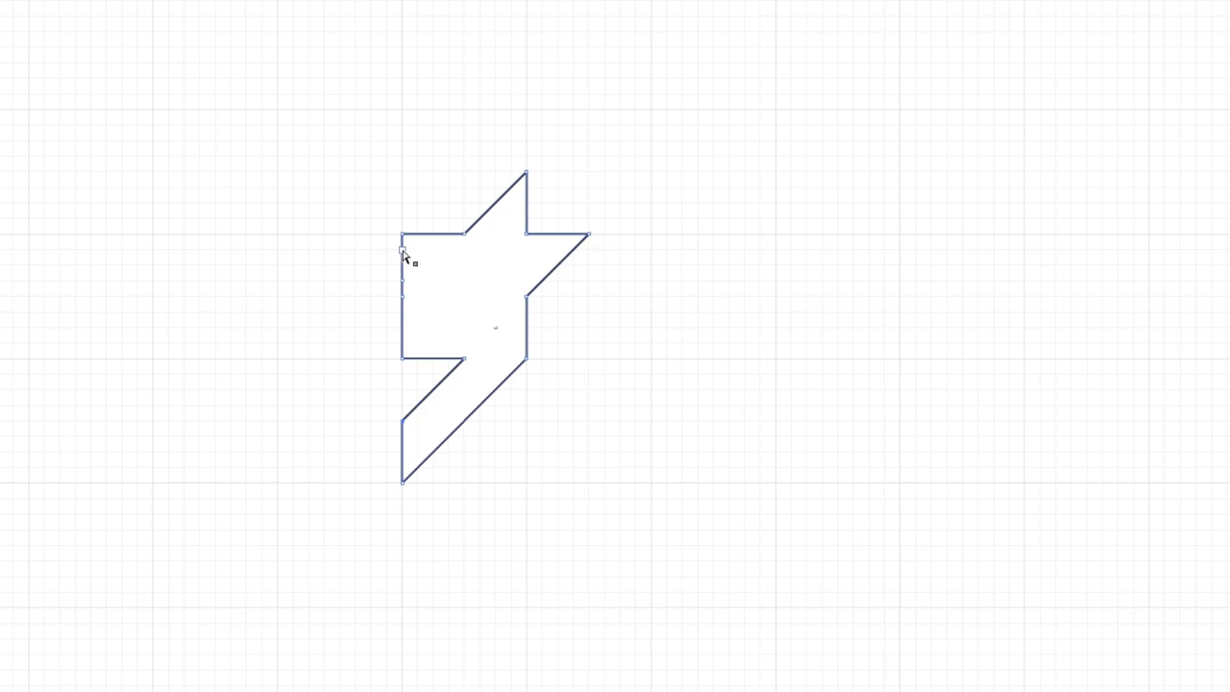
pyautogui.moveTo(403, 253); pyautogui.dragTo(279, 361)
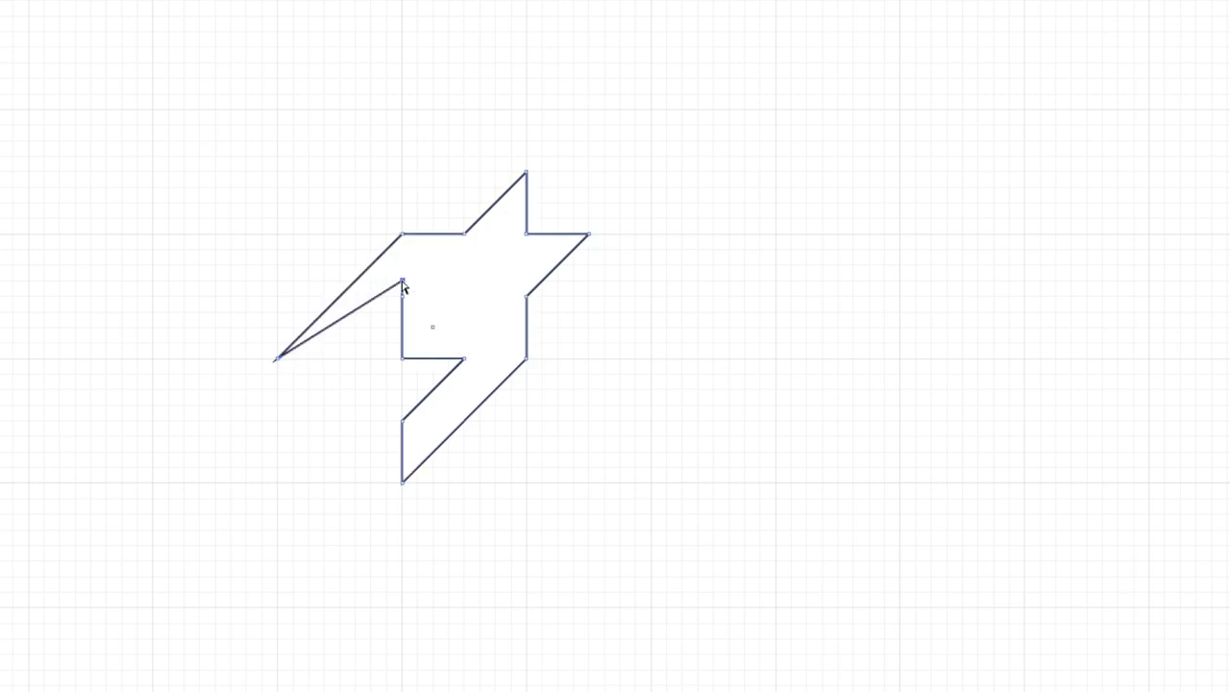
pyautogui.moveTo(400, 295); pyautogui.dragTo(340, 360)
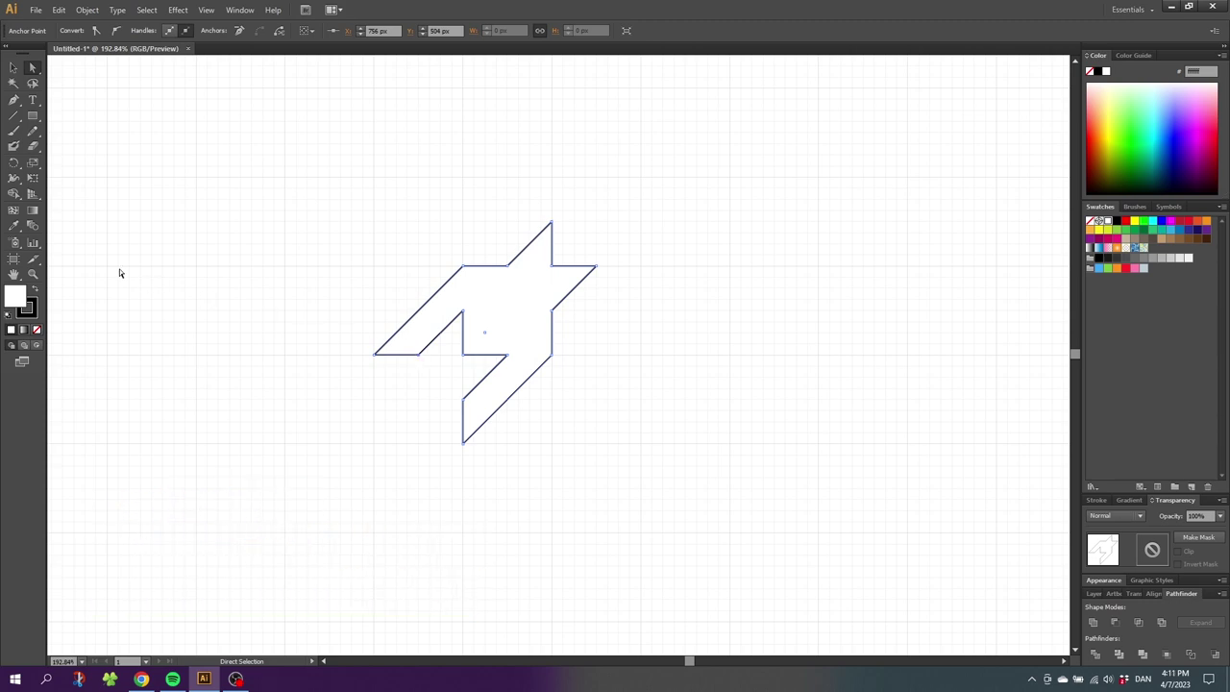
pyautogui.click(33, 274)
# At 100% zoom, copy the tooth up-right and repeat with Ctrl+D into a diagonal chain.
pyautogui.keyDown('alt'); pyautogui.click(519, 317); pyautogui.keyUp('alt')
pyautogui.keyDown('alt'); pyautogui.click(592, 347); pyautogui.keyUp('alt')
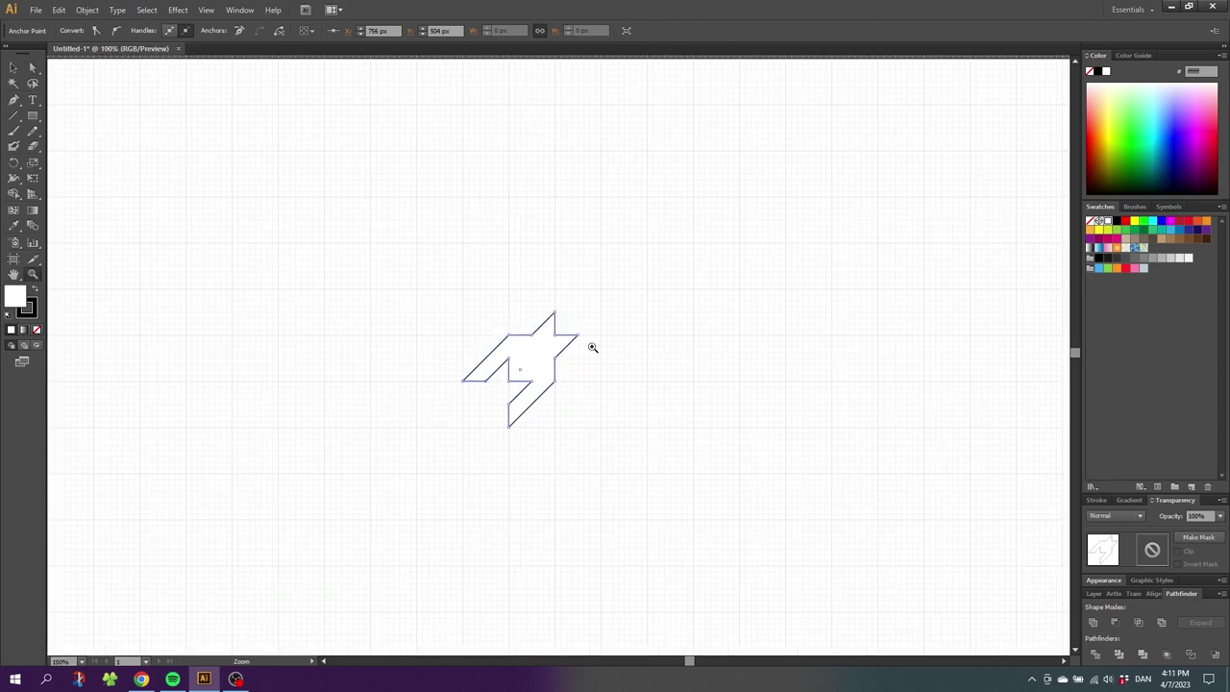
pyautogui.click(14, 67)
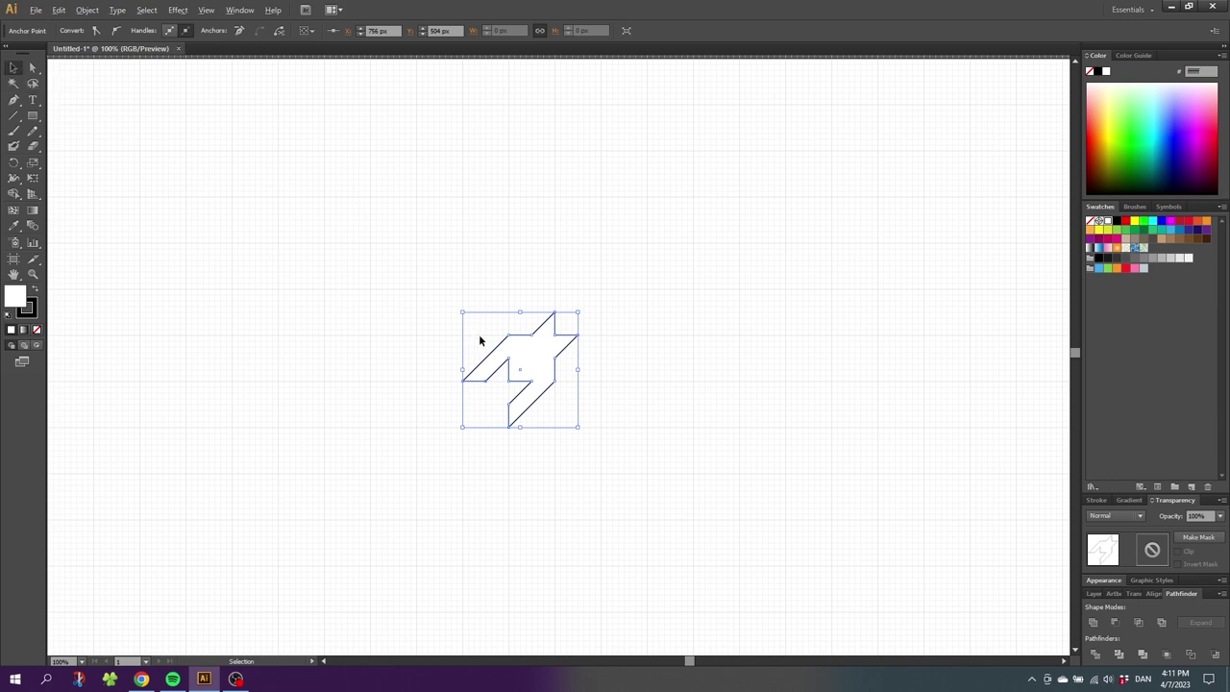
pyautogui.moveTo(502, 370); pyautogui.dragTo(553, 302)
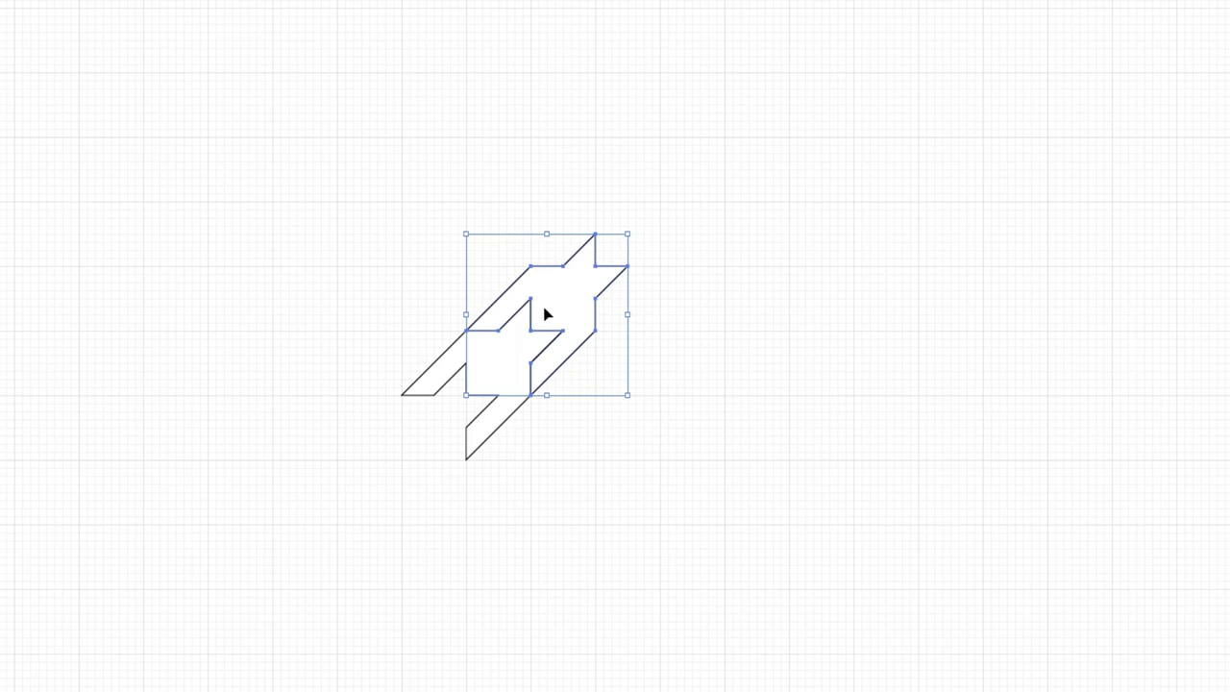
pyautogui.hotkey('ctrl', 'd')
pyautogui.hotkey('ctrl', 'd')
pyautogui.hotkey('ctrl', 'd')
pyautogui.hotkey('ctrl', 'd')
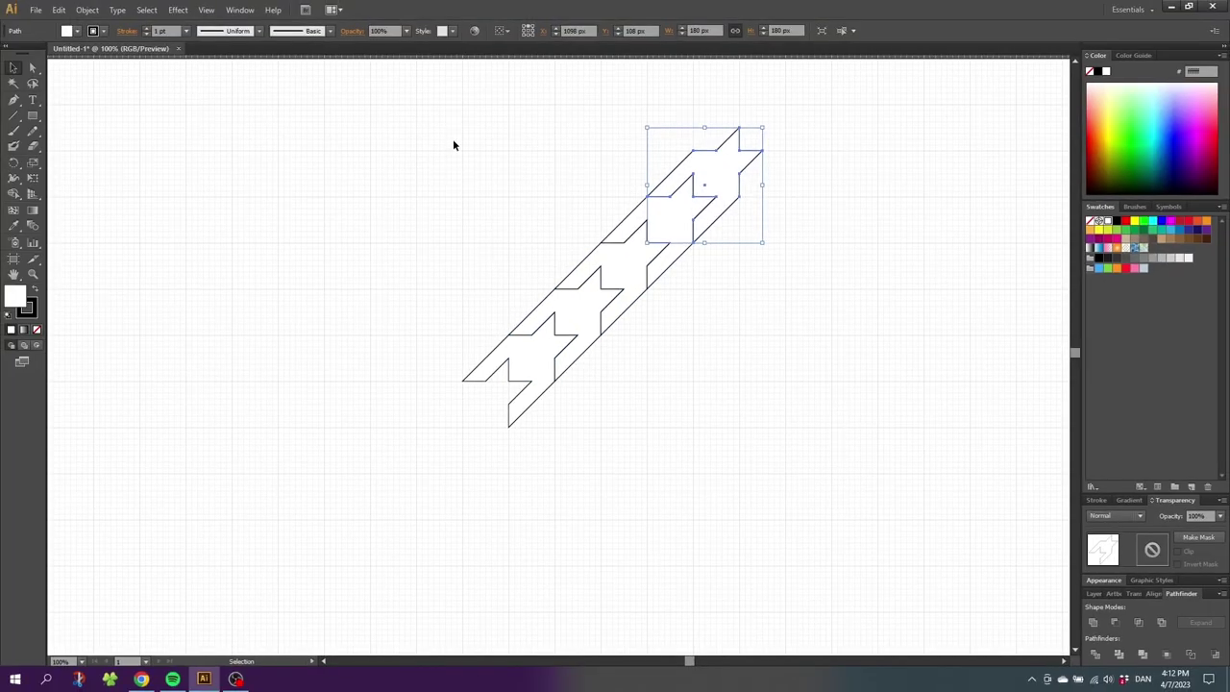
# Select all the copies in the chain and set their stroke to None.
pyautogui.moveTo(447, 135); pyautogui.dragTo(758, 373)
pyautogui.click(32, 308)
pyautogui.click(37, 330)
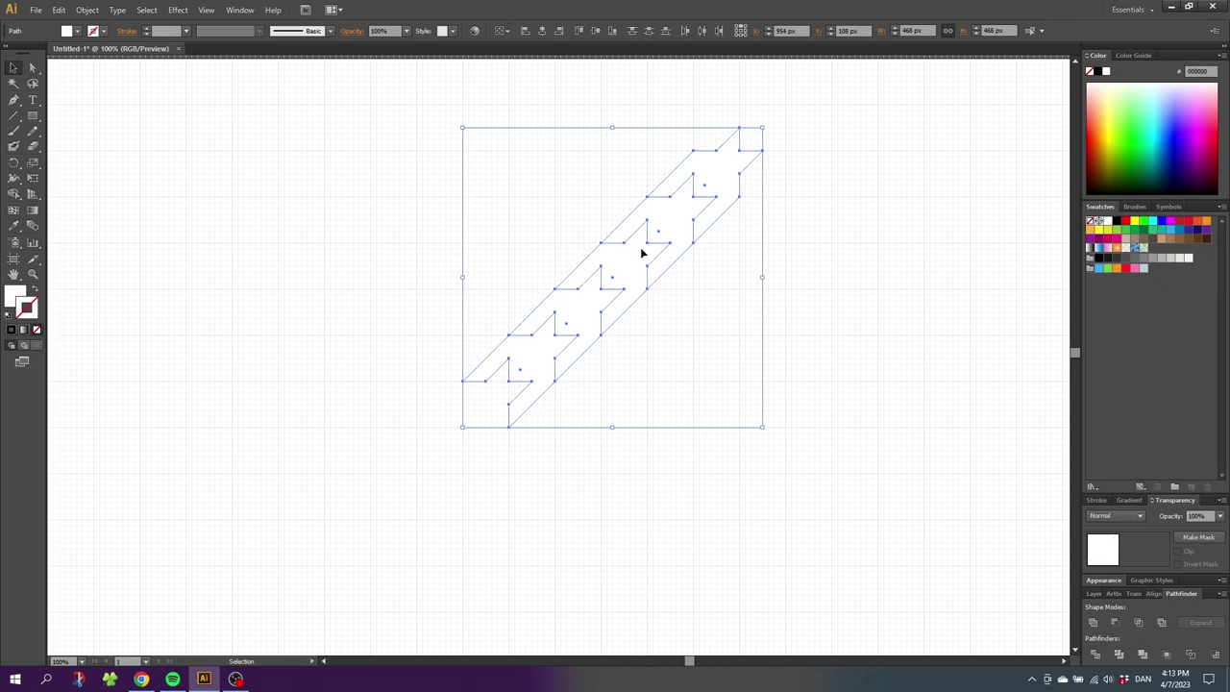
# Fill three alternating teeth with black from Swatches, then select the whole chain.
pyautogui.click(795, 329)
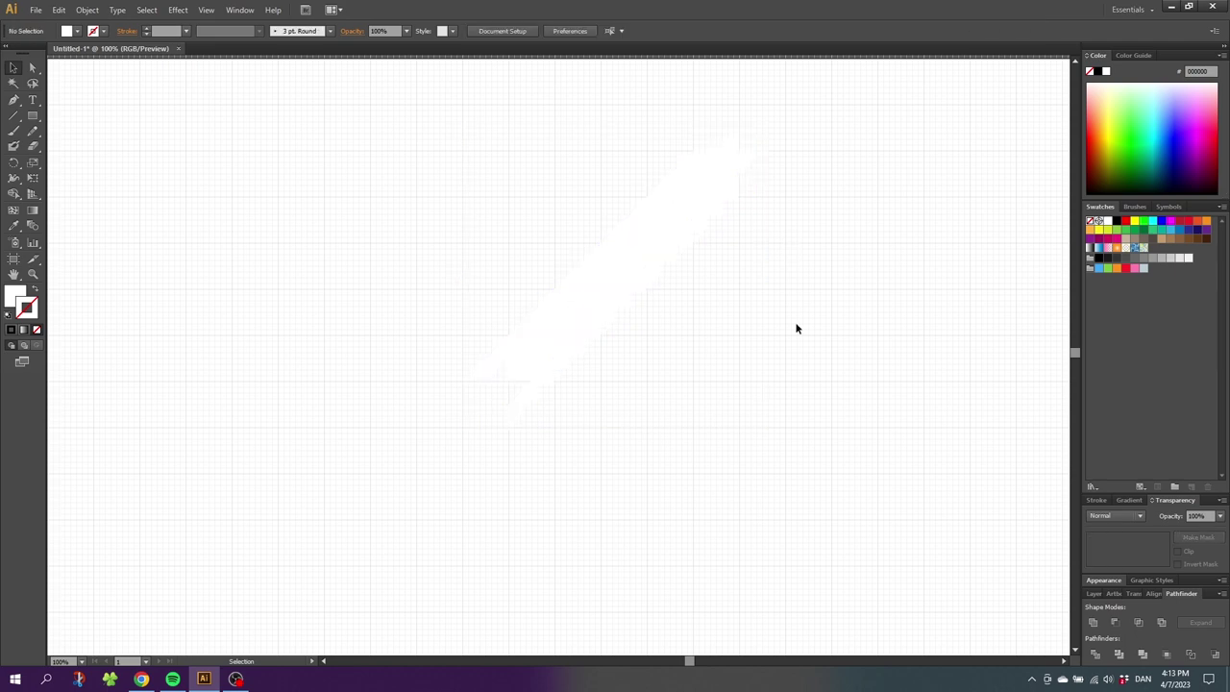
pyautogui.click(728, 180)
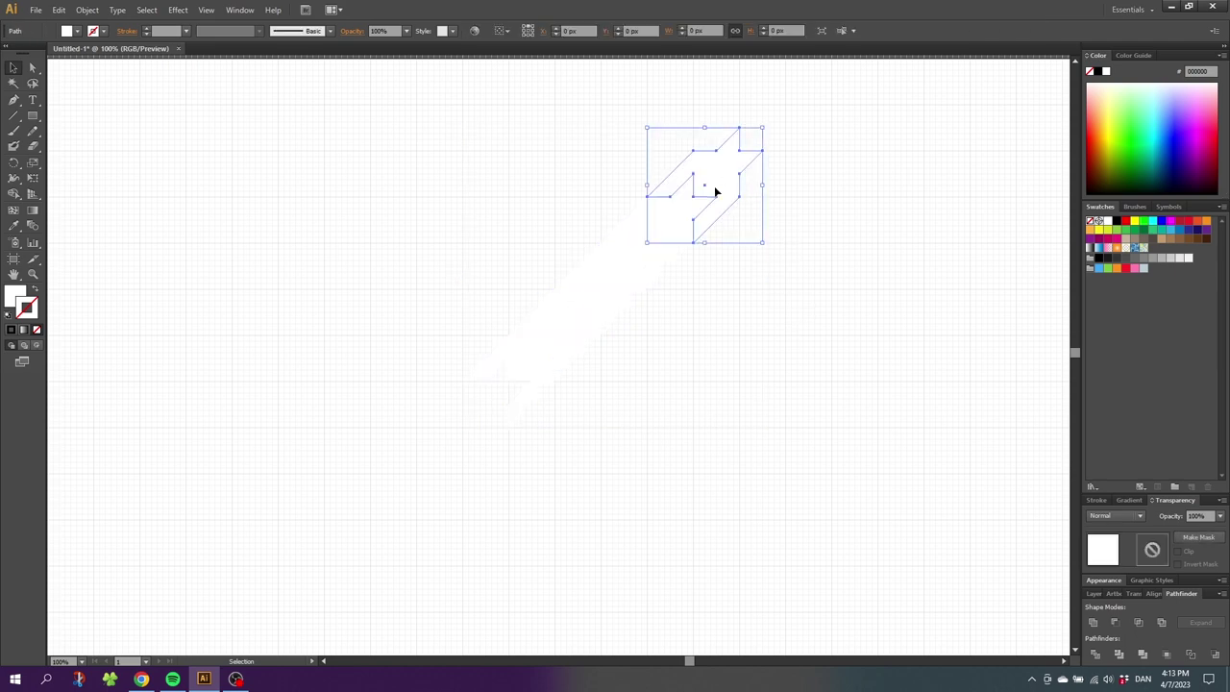
pyautogui.keyDown('shift'); pyautogui.click(637, 241); pyautogui.keyUp('shift')
pyautogui.keyDown('shift'); pyautogui.click(510, 361); pyautogui.keyUp('shift')
pyautogui.click(14, 295)
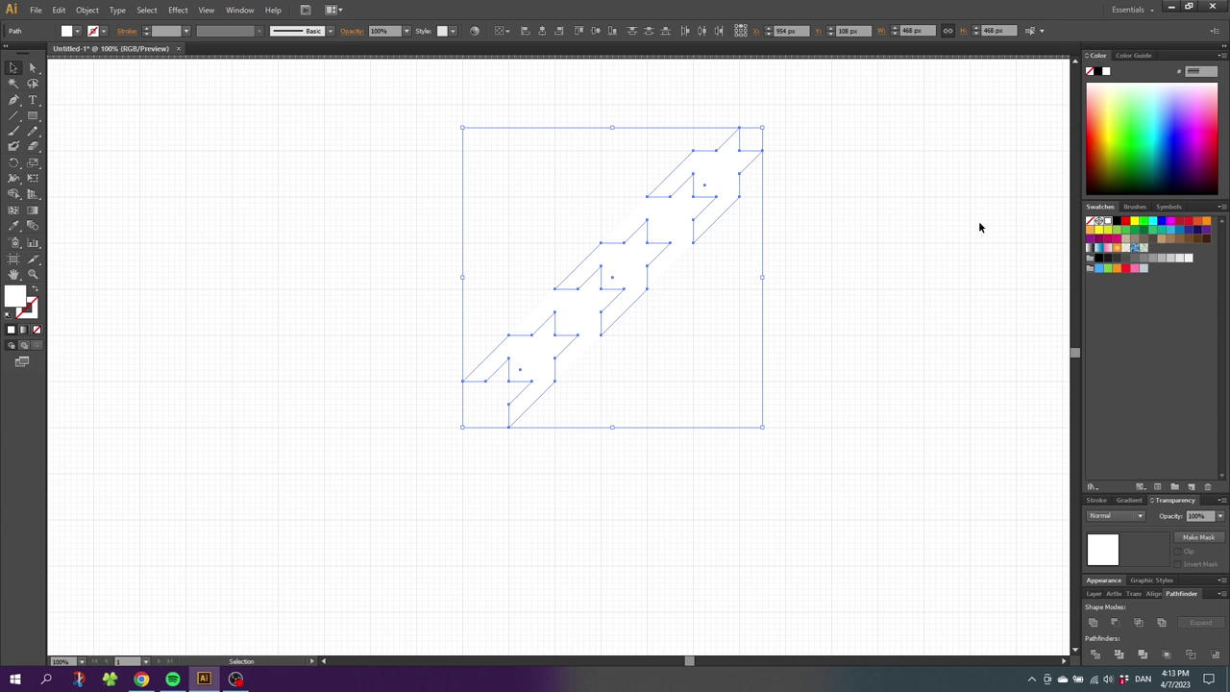
pyautogui.click(1115, 221)
pyautogui.moveTo(838, 115); pyautogui.dragTo(440, 413)
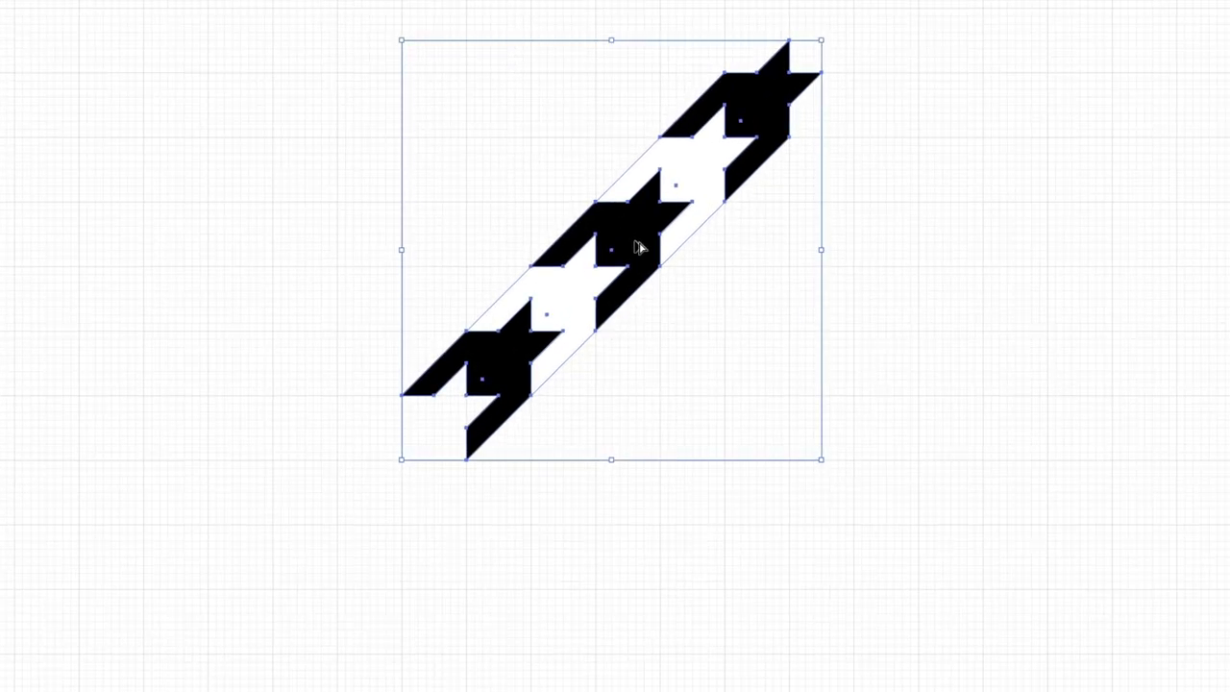
# Repeat the chain leftward with Ctrl+D, draw a 144 px square over one repeat, and select everything.
pyautogui.moveTo(637, 247); pyautogui.dragTo(506, 245)
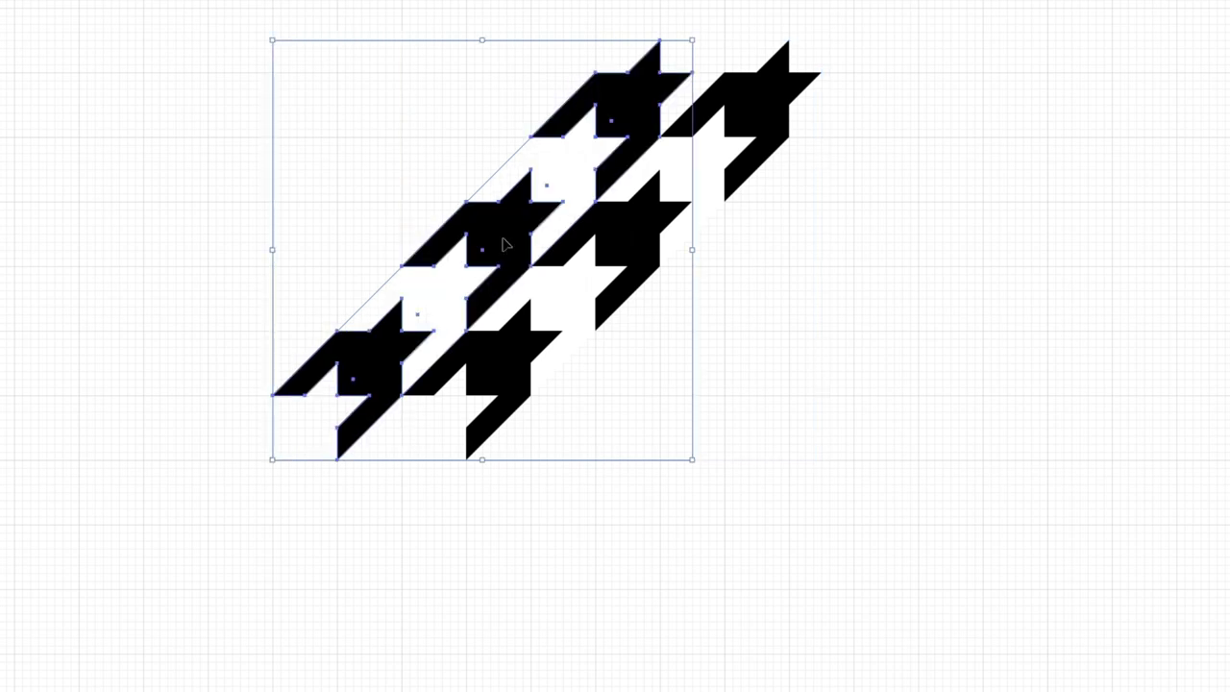
pyautogui.hotkey('ctrl', 'd')
pyautogui.hotkey('ctrl', 'd')
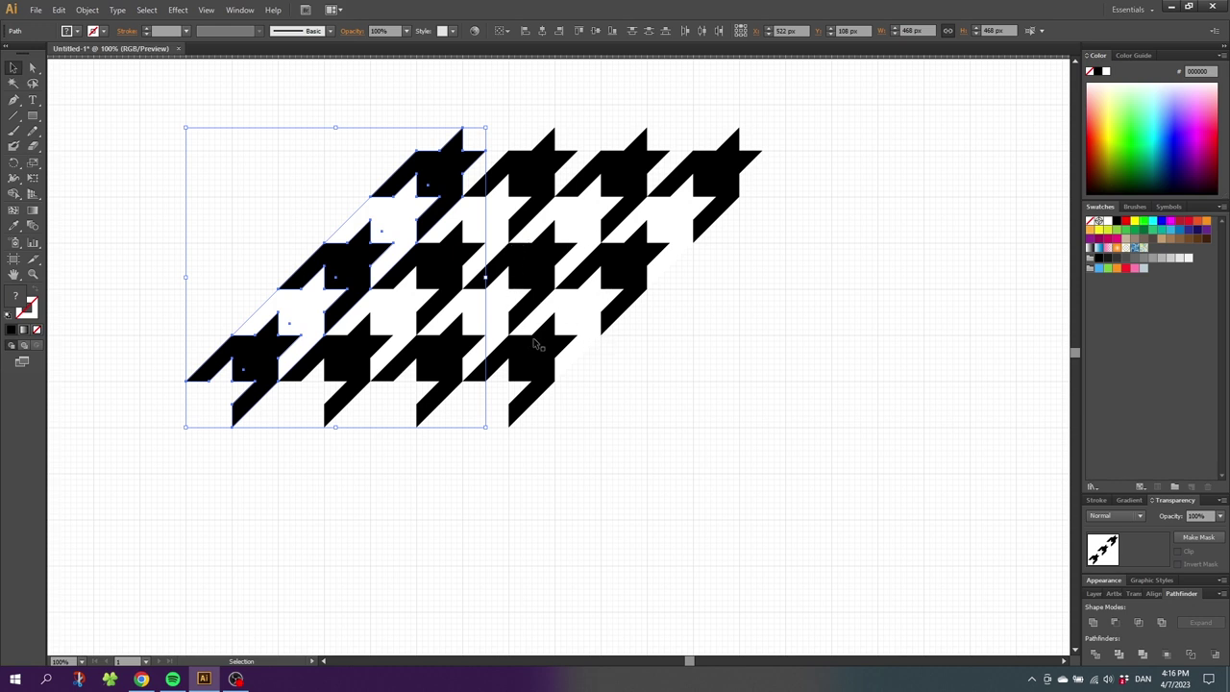
pyautogui.click(33, 116)
pyautogui.click(32, 117)
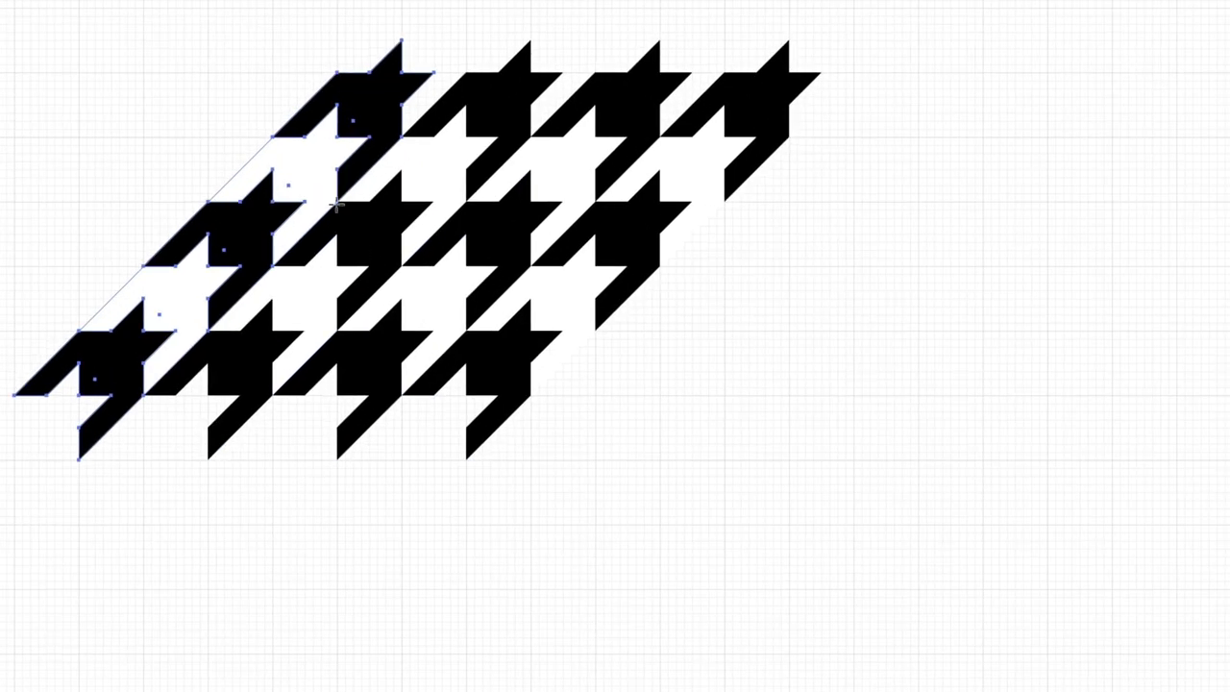
pyautogui.moveTo(336, 202); pyautogui.dragTo(467, 324)
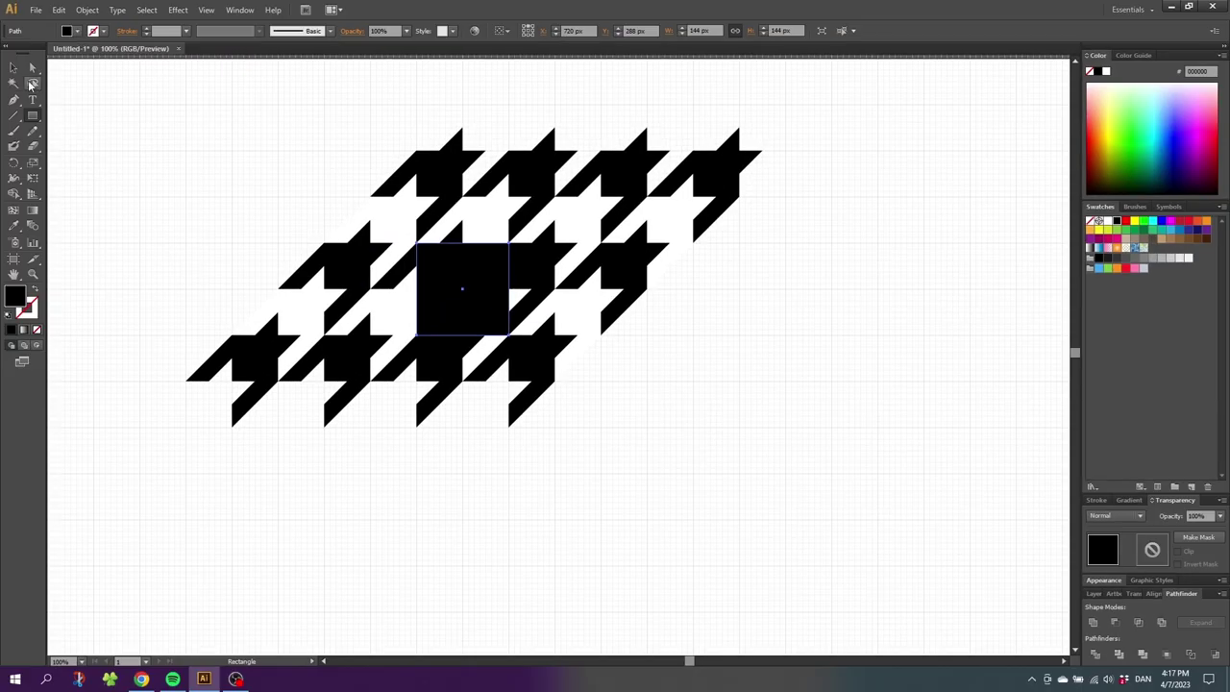
pyautogui.click(14, 67)
pyautogui.moveTo(270, 176); pyautogui.dragTo(843, 460)
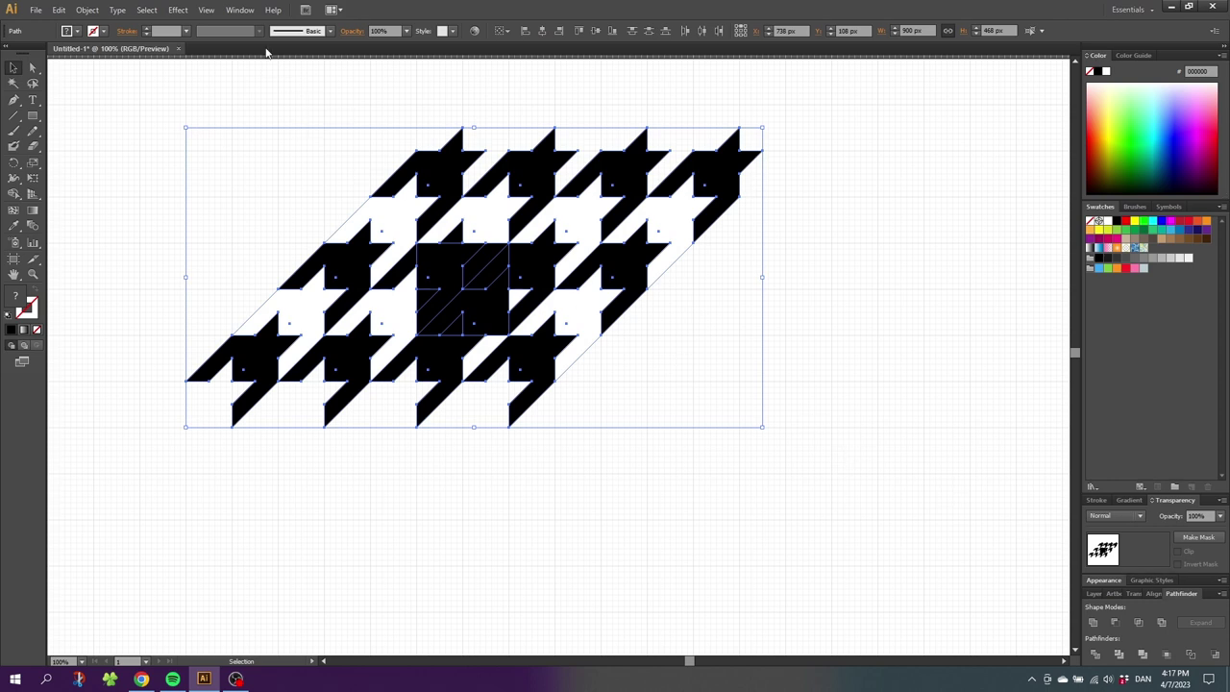
# Crop the pattern field to the square using the Pathfinder panel's Crop button.
pyautogui.click(242, 12)
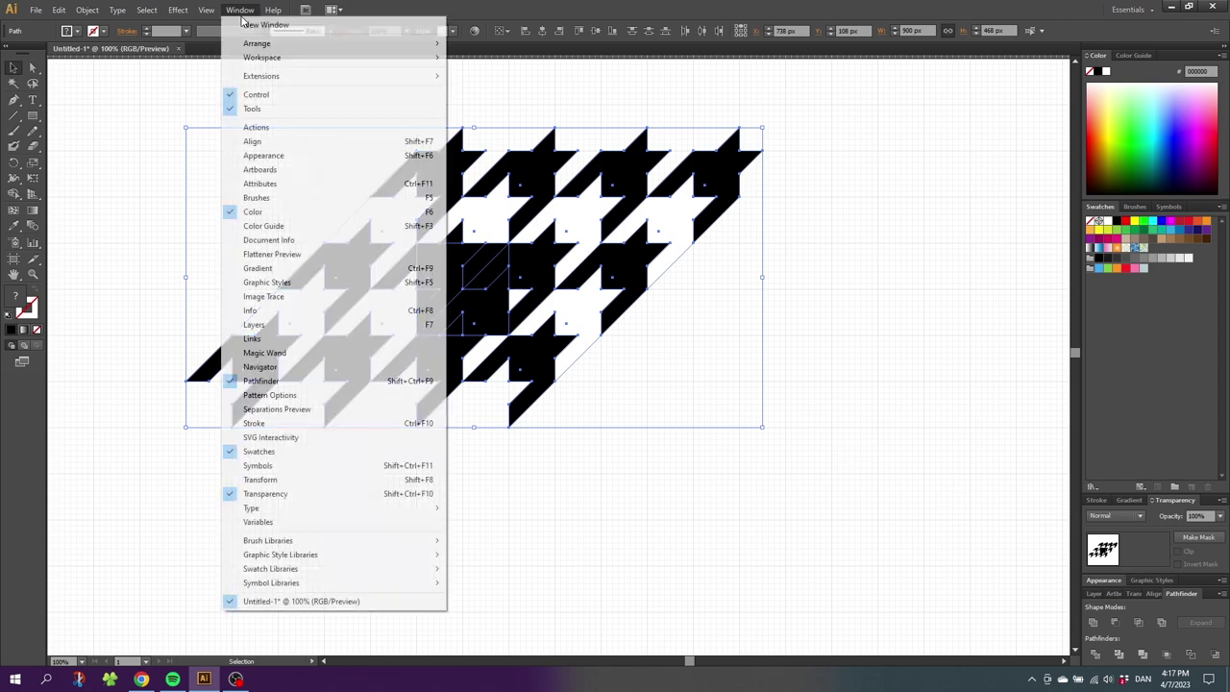
pyautogui.click(286, 381)
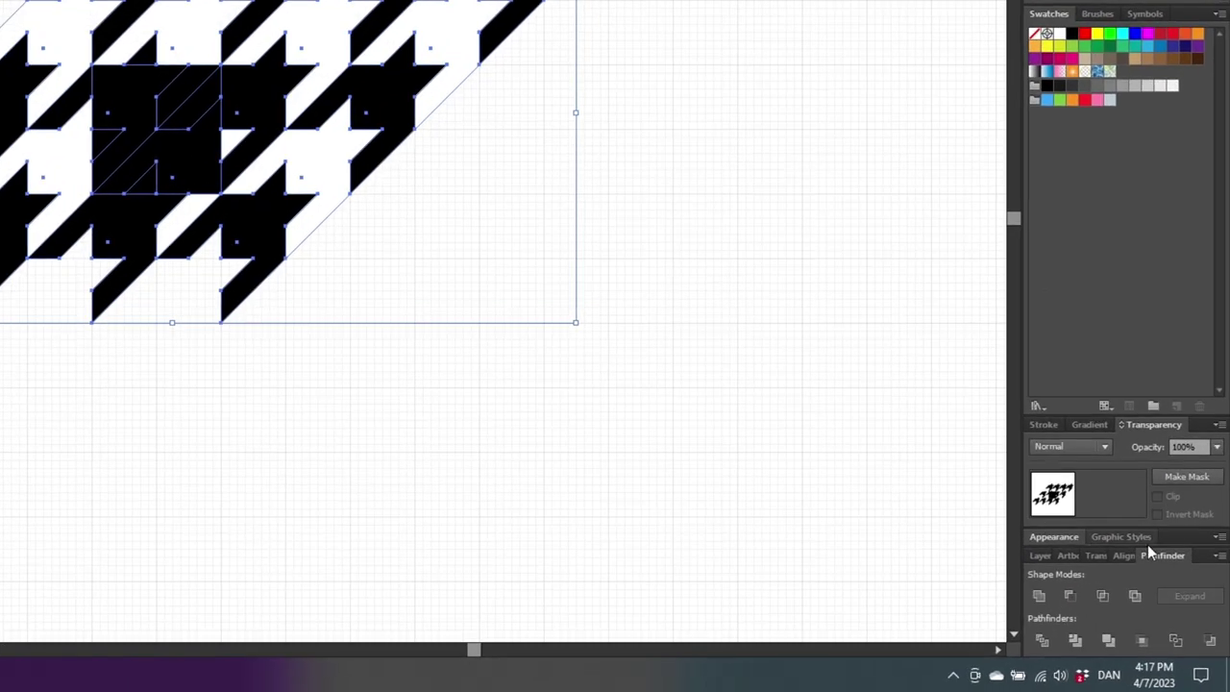
pyautogui.click(1142, 641)
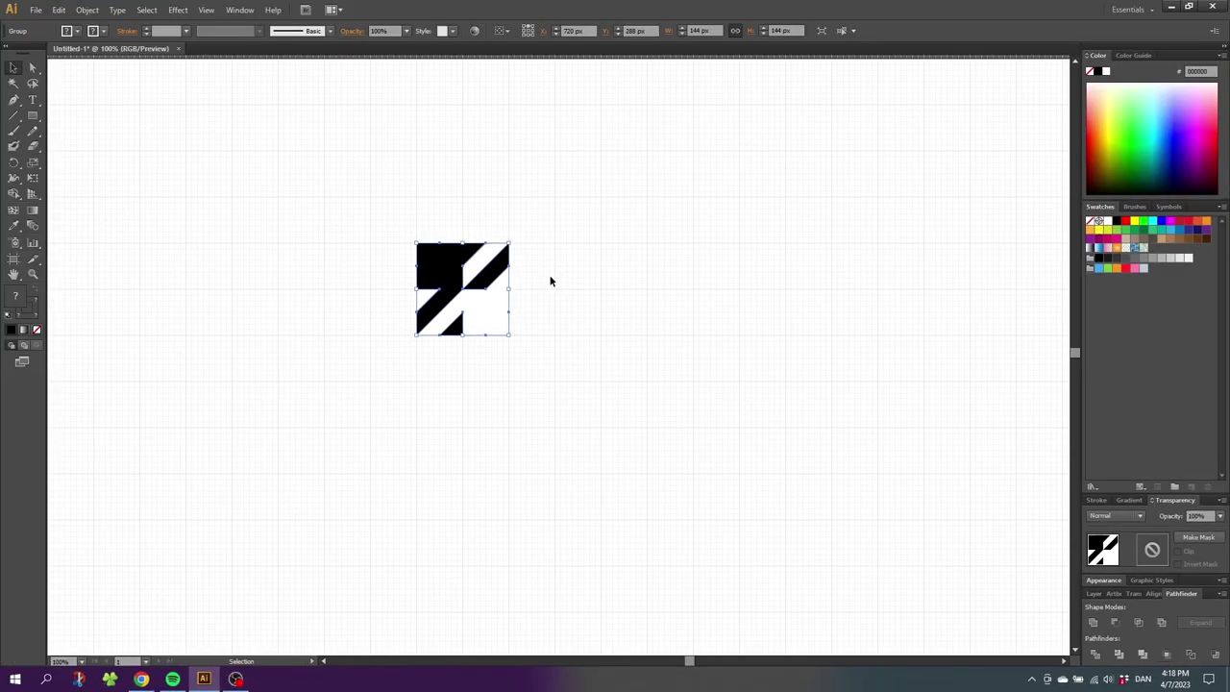
# Save the tile as New Pattern Swatch 1, delete it, and draw a large rectangle across the artboard.
pyautogui.moveTo(478, 281); pyautogui.dragTo(1167, 335)
pyautogui.moveTo(583, 187); pyautogui.dragTo(346, 376)
pyautogui.press('Delete')
pyautogui.click(33, 115)
pyautogui.moveTo(181, 104); pyautogui.dragTo(999, 628)
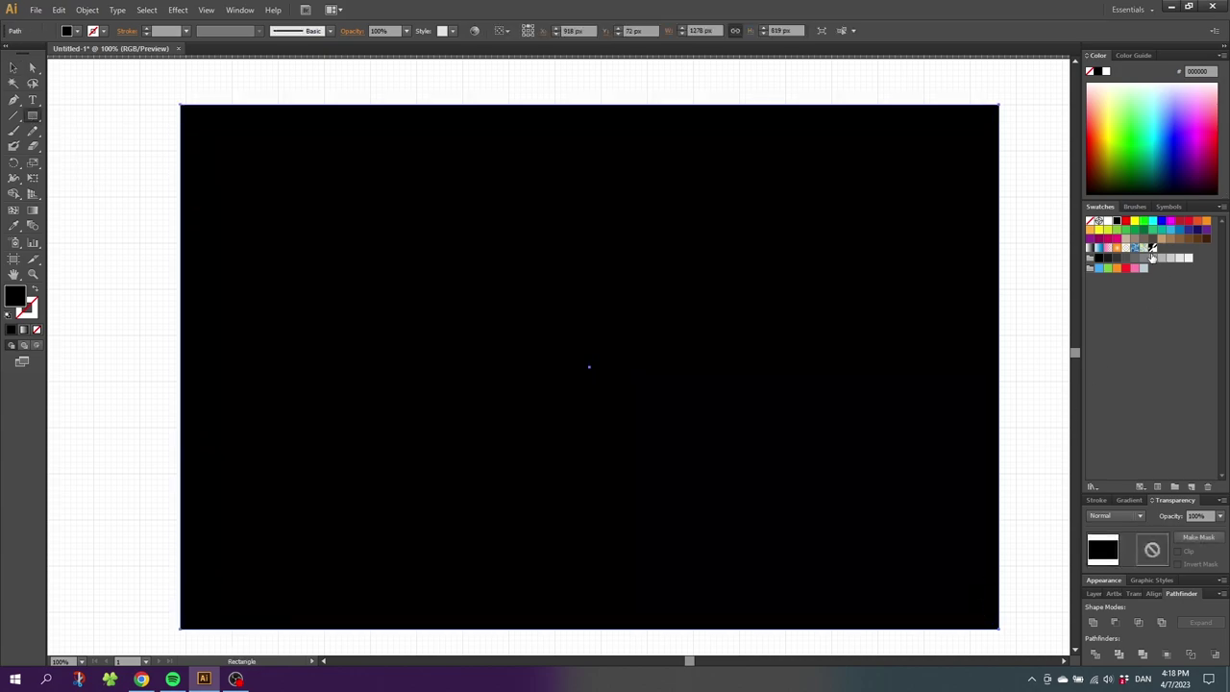